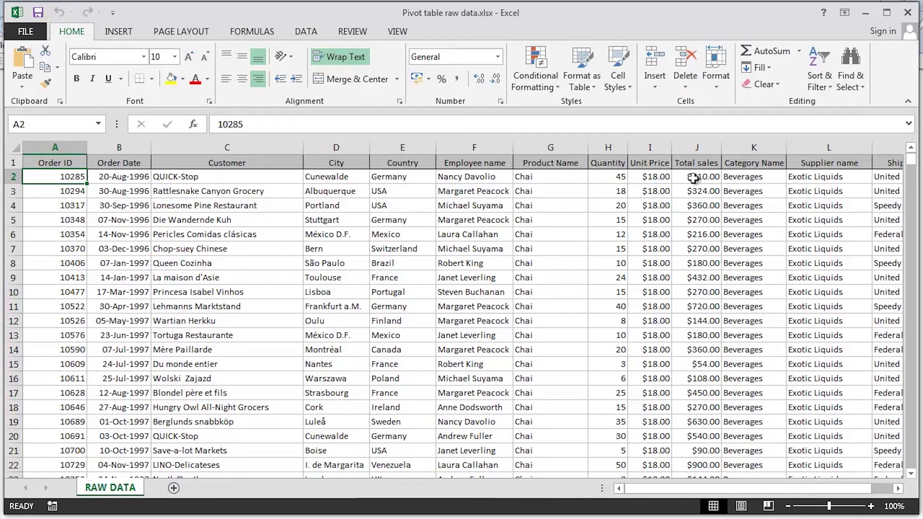
Examine the Total sales and Category Name columns in the raw data, including the formula in the first Total sales cell.
{"action": "left_click", "coordinate": [695, 147]}
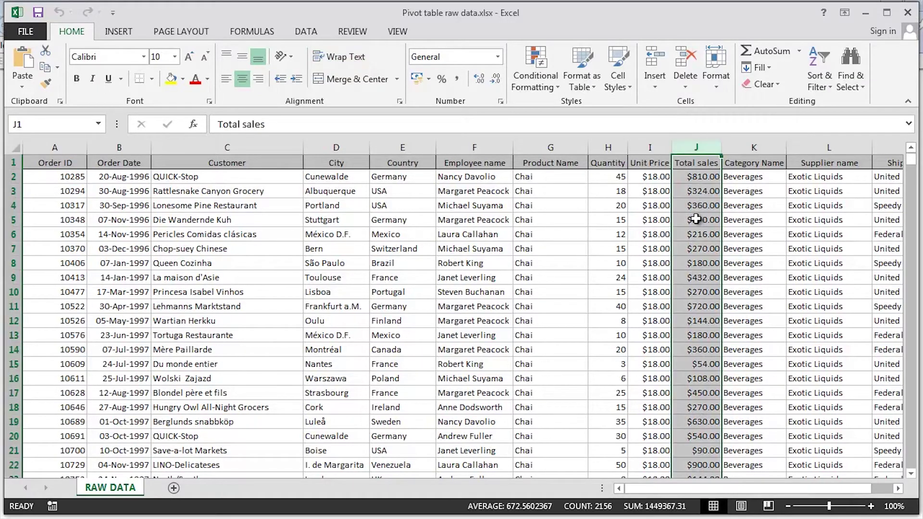
{"action": "left_click", "coordinate": [692, 176]}
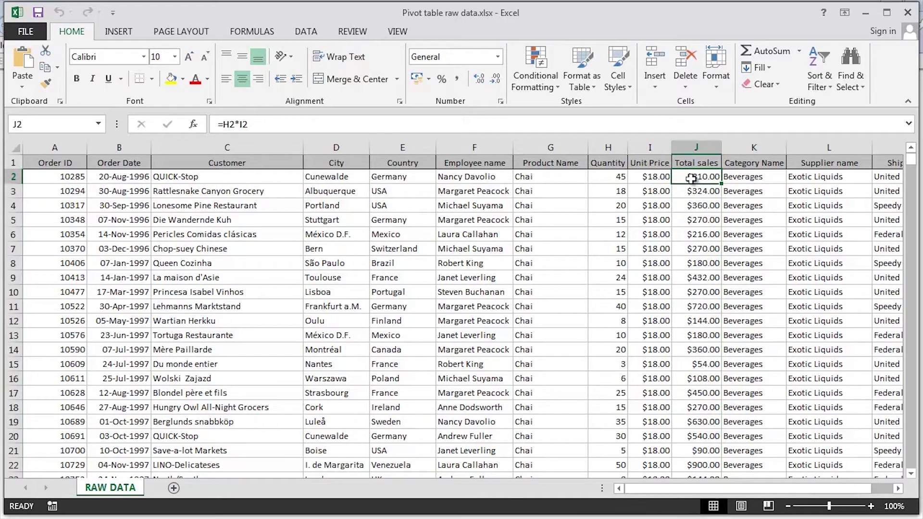
{"action": "left_click", "coordinate": [691, 147]}
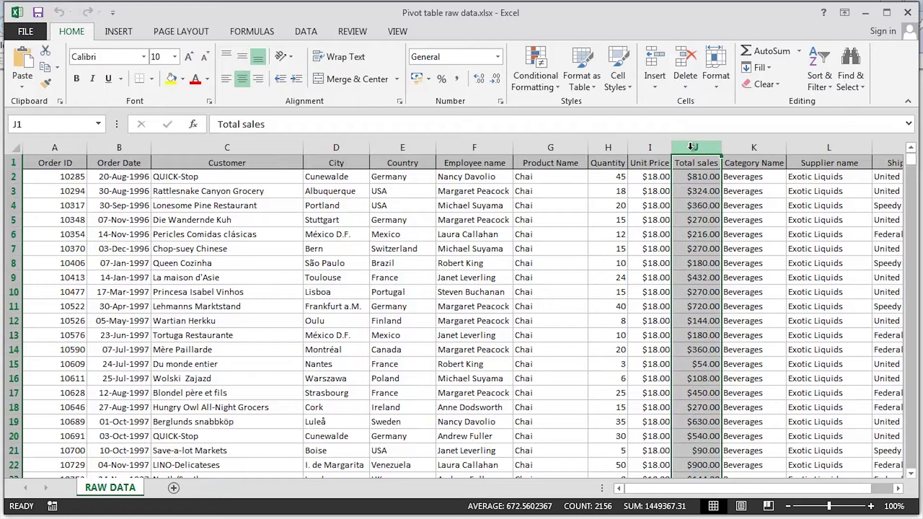
{"action": "left_click", "coordinate": [742, 147]}
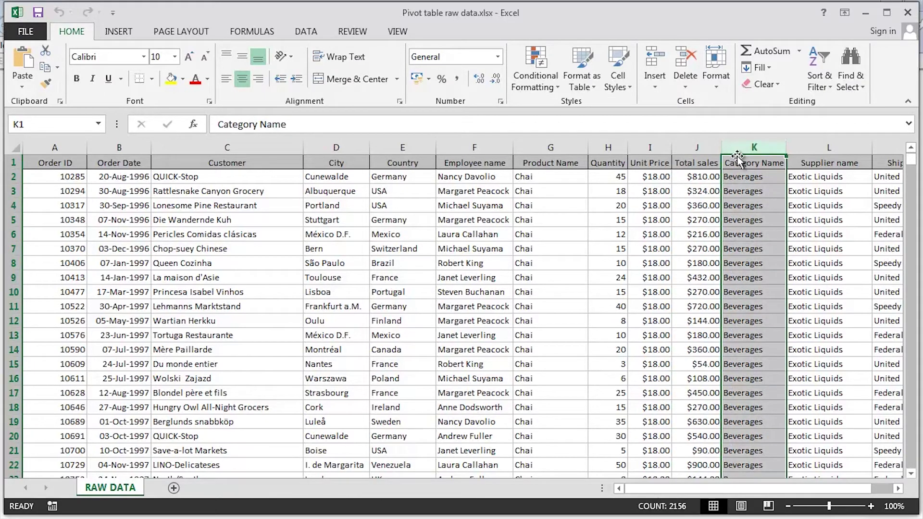
{"action": "left_click", "coordinate": [695, 176]}
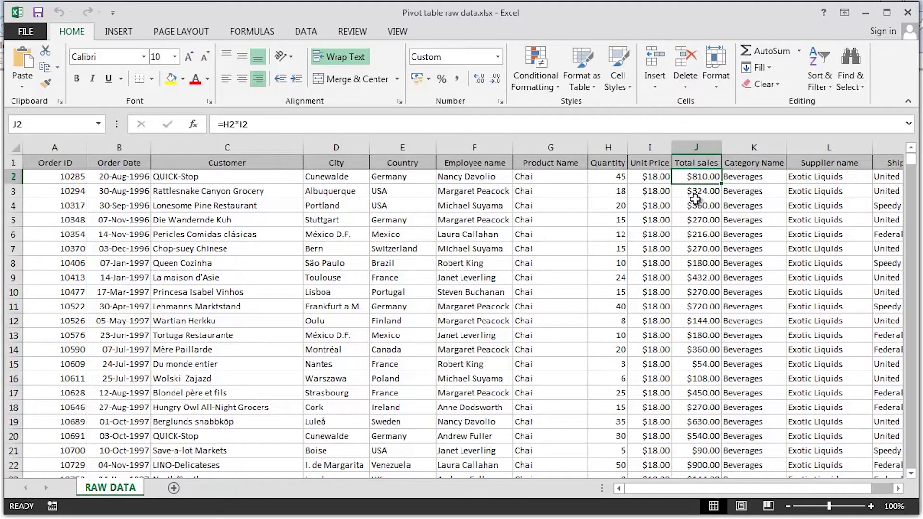
{"action": "left_click_drag", "start_coordinate": [702, 162], "coordinate": [758, 340]}
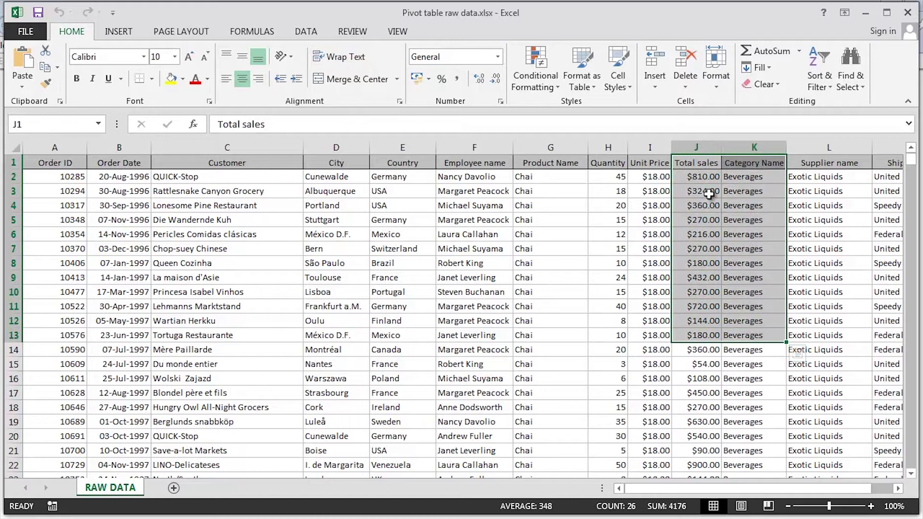
Create a PivotTable on a new worksheet from the whole raw data range 'RAW DATA'!$A$1:$M$2156.
{"action": "left_click", "coordinate": [702, 177]}
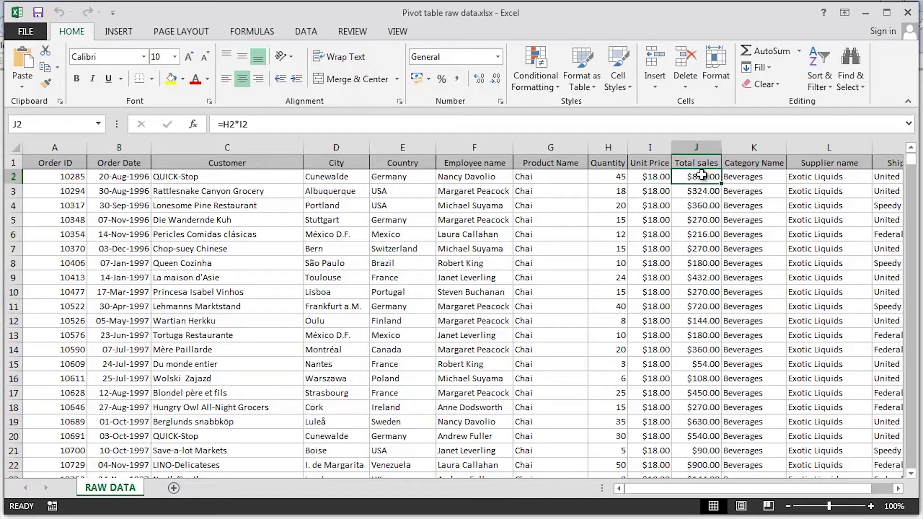
{"action": "left_click", "coordinate": [119, 32]}
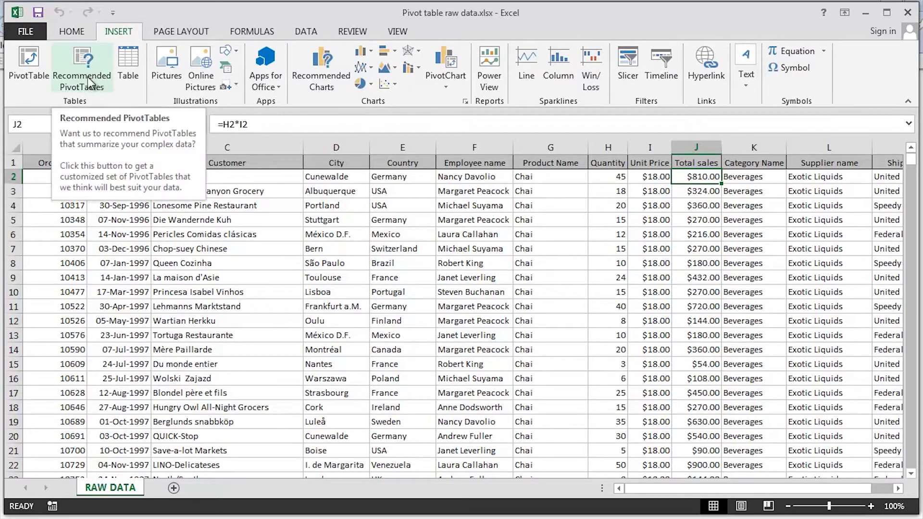
{"action": "left_click", "coordinate": [28, 62]}
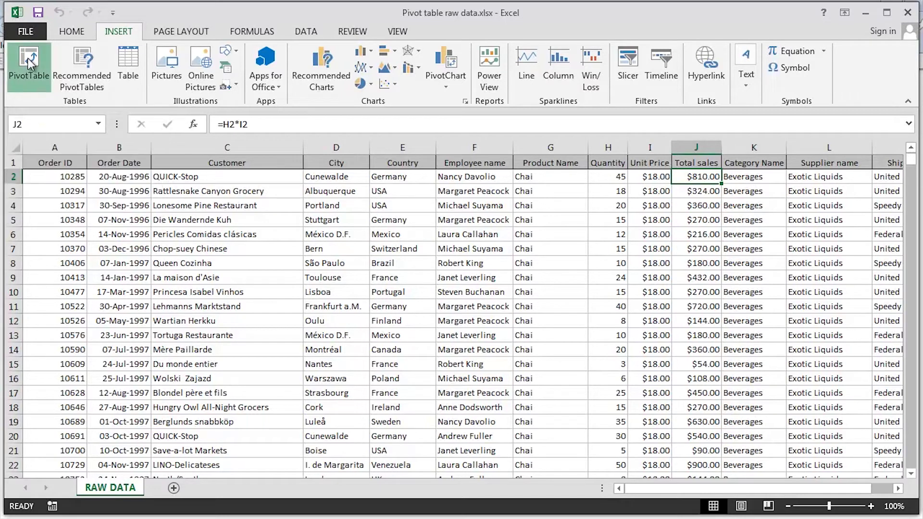
{"action": "left_click_drag", "start_coordinate": [404, 191], "coordinate": [416, 193]}
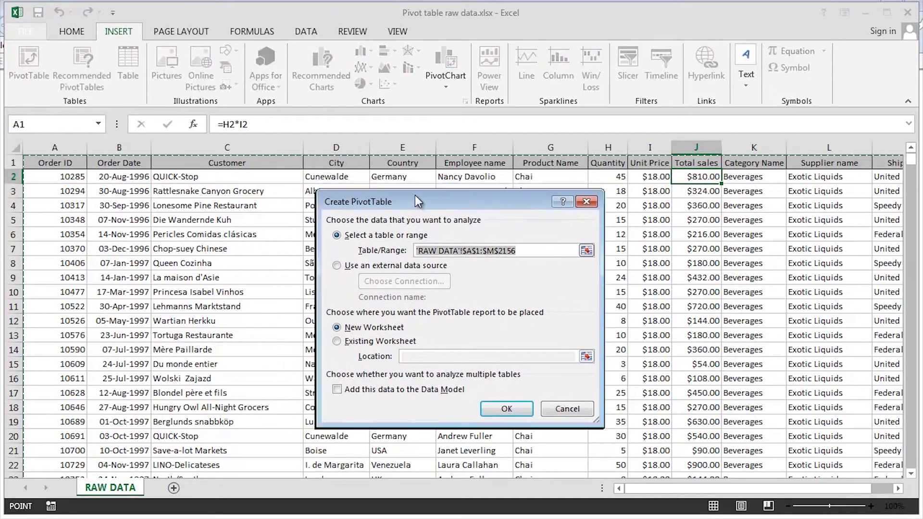
{"action": "left_click", "coordinate": [508, 403]}
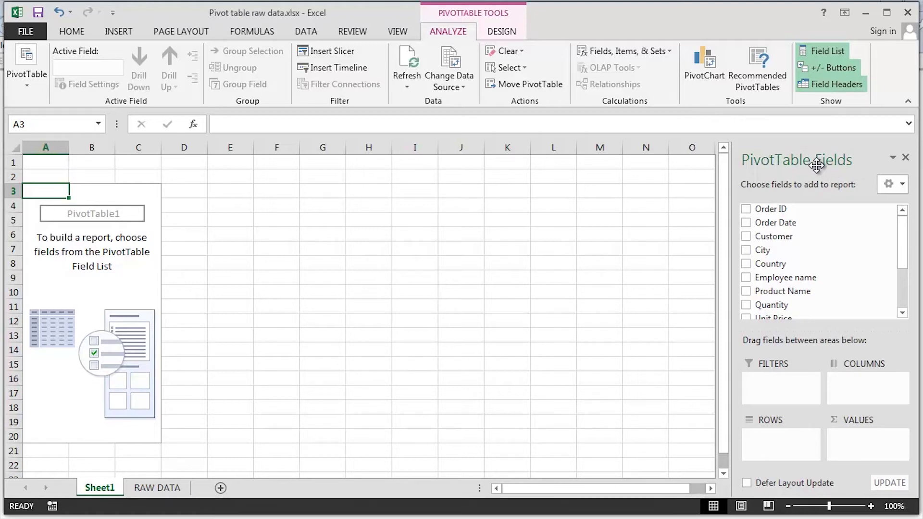
Compare the PivotTable field list with the column headings on the RAW DATA sheet, and return to Sheet1.
{"action": "mouse_move", "coordinate": [903, 238]}
{"action": "left_mouse_down"}
{"action": "mouse_move", "coordinate": [903, 294]}
{"action": "mouse_move", "coordinate": [902, 221]}
{"action": "left_mouse_up"}
{"action": "left_click", "coordinate": [162, 488]}
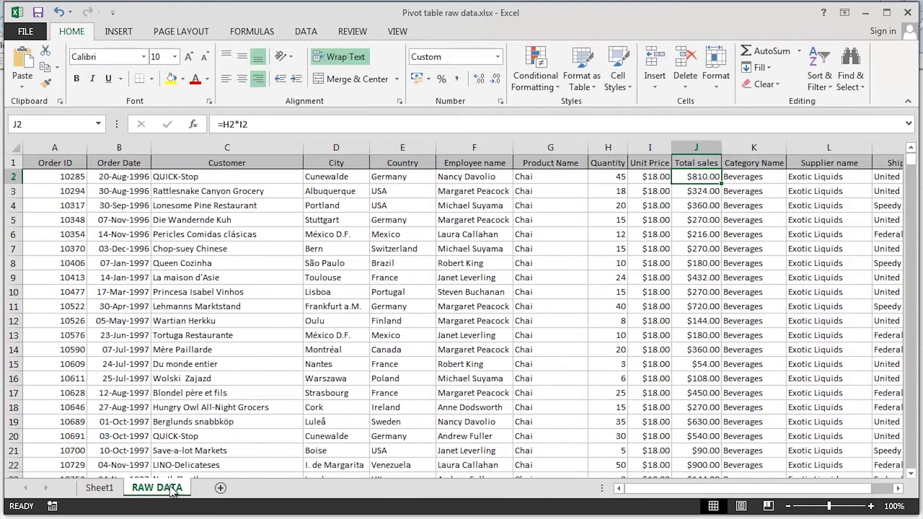
{"action": "left_click", "coordinate": [91, 488]}
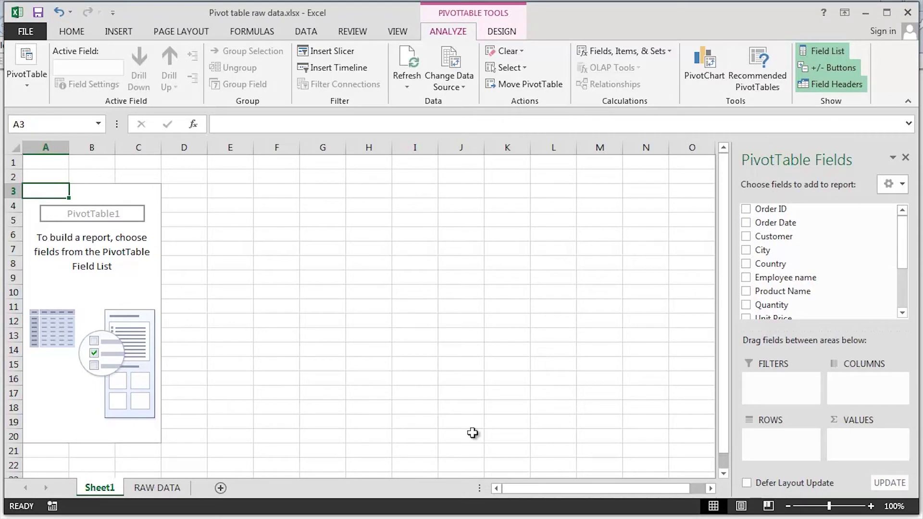
Add Total sales as the summed value and Category Name as the row field of the PivotTable.
{"action": "left_click_drag", "start_coordinate": [904, 253], "coordinate": [906, 293]}
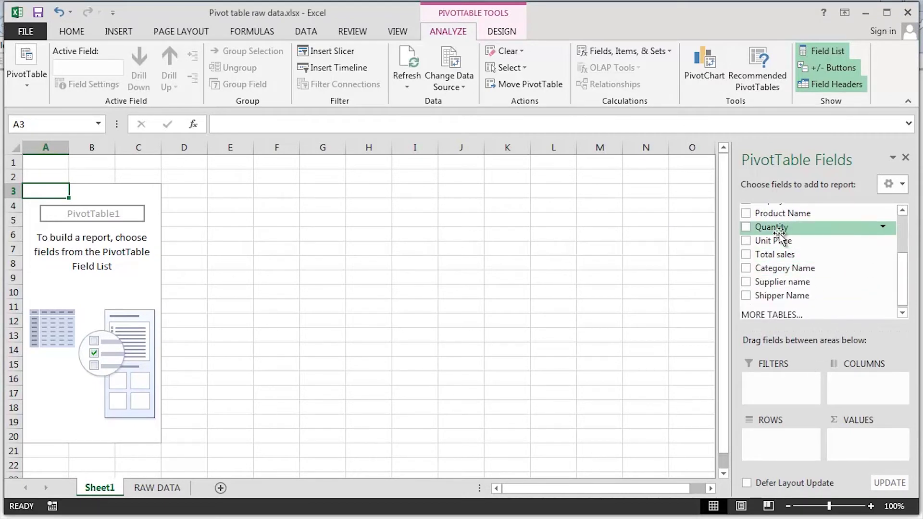
{"action": "left_click", "coordinate": [747, 256]}
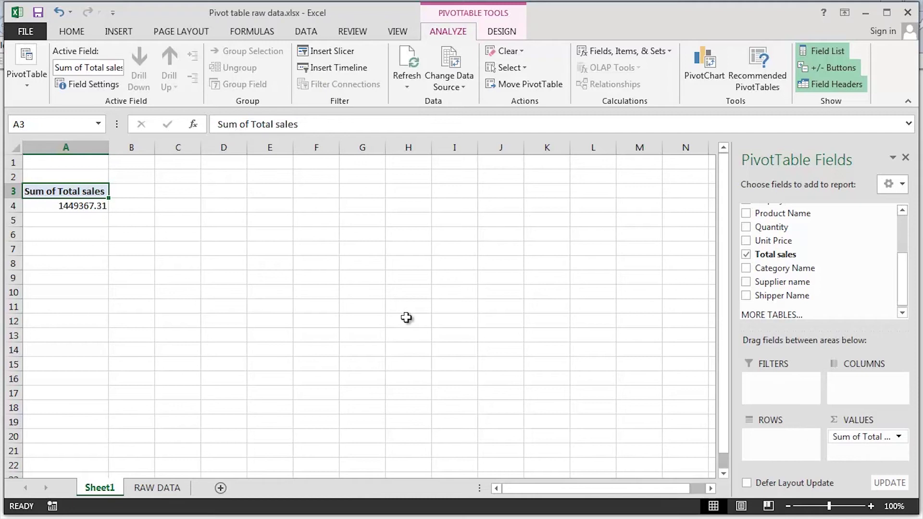
{"action": "left_click", "coordinate": [94, 205]}
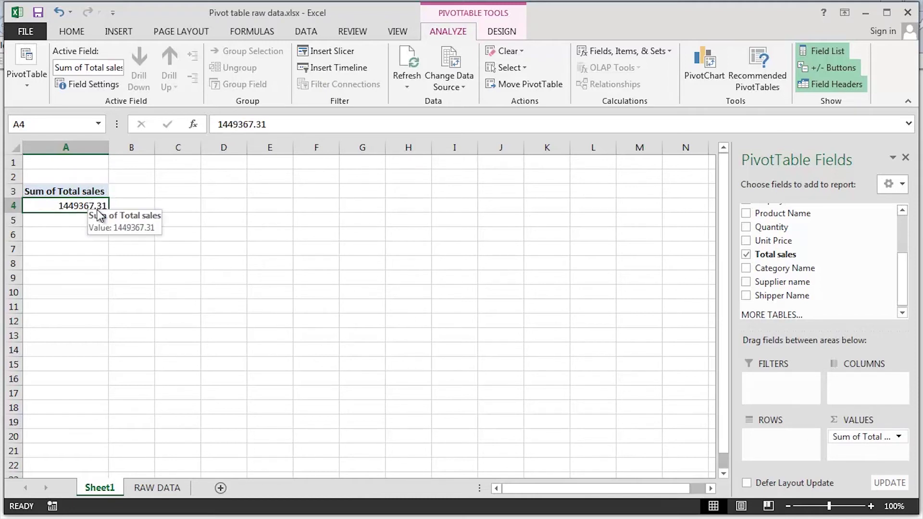
{"action": "left_click", "coordinate": [746, 268]}
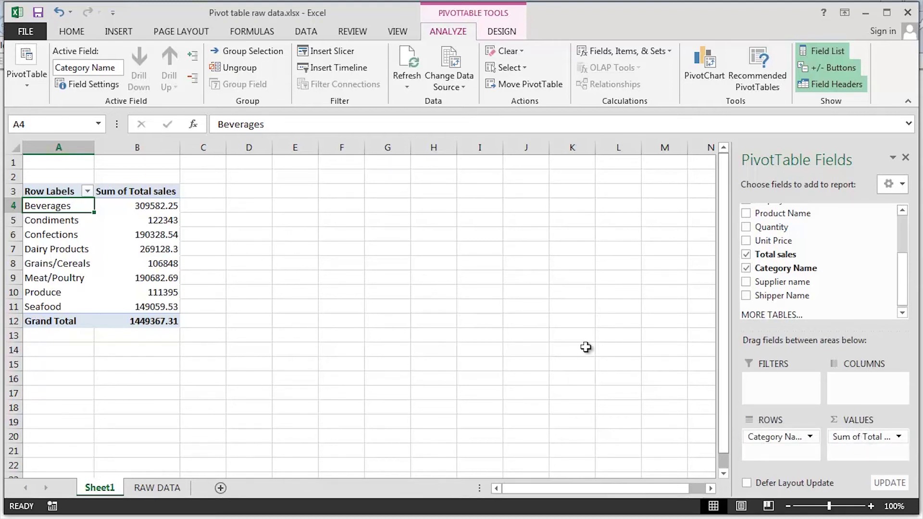
Examine the category names and their total sales in the PivotTable at an enlarged view.
{"action": "scroll", "coordinate": [137, 235], "scroll_direction": "up", "scroll_amount": 1, "text": "ctrl"}
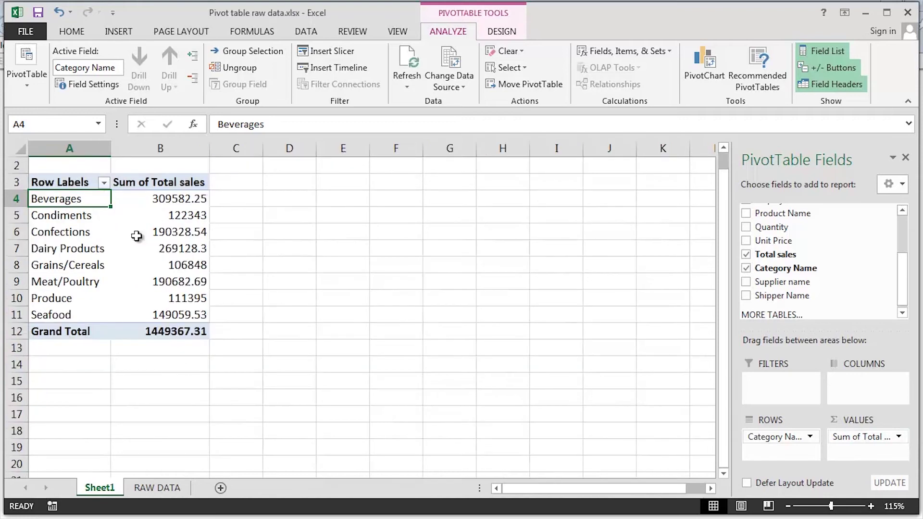
{"action": "scroll", "coordinate": [136, 235], "scroll_direction": "up", "scroll_amount": 1, "text": "ctrl"}
{"action": "scroll", "coordinate": [144, 231], "scroll_direction": "up", "scroll_amount": 1}
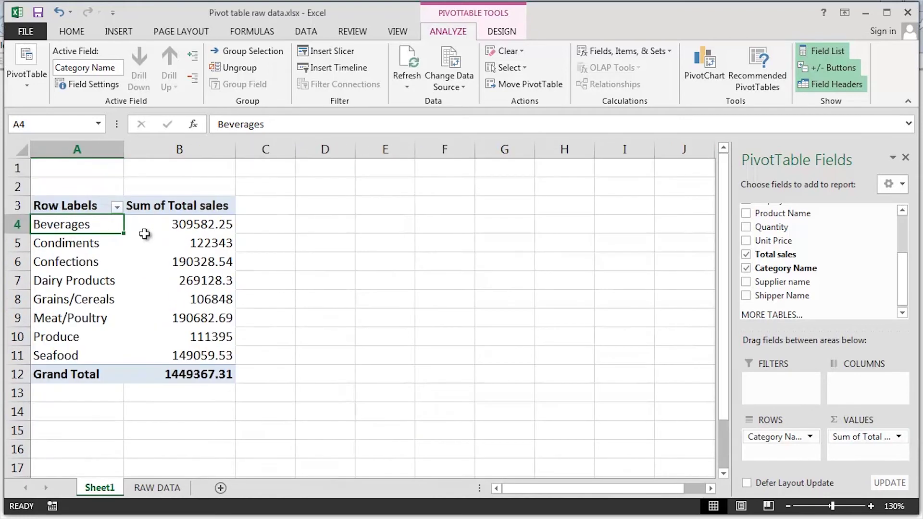
{"action": "mouse_move", "coordinate": [160, 266]}
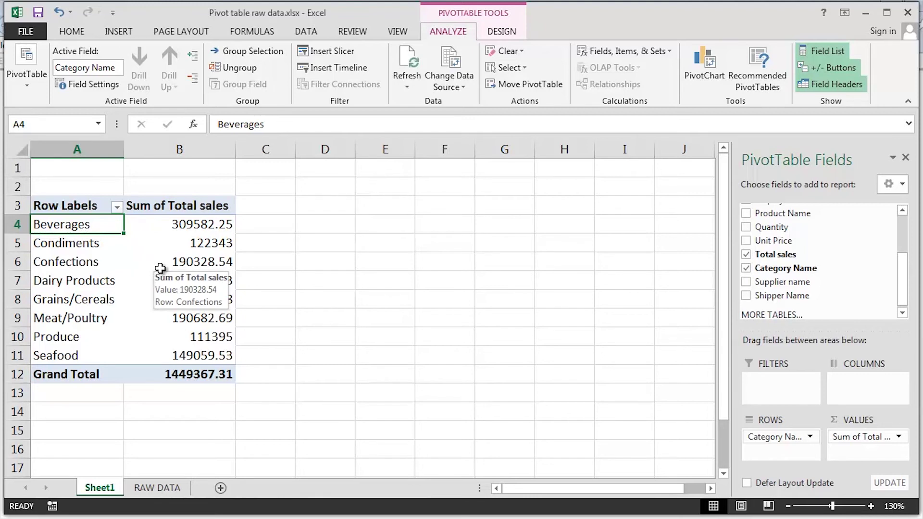
{"action": "left_click", "coordinate": [178, 207]}
{"action": "left_click_drag", "start_coordinate": [89, 224], "coordinate": [65, 356]}
{"action": "left_click_drag", "start_coordinate": [183, 225], "coordinate": [180, 354]}
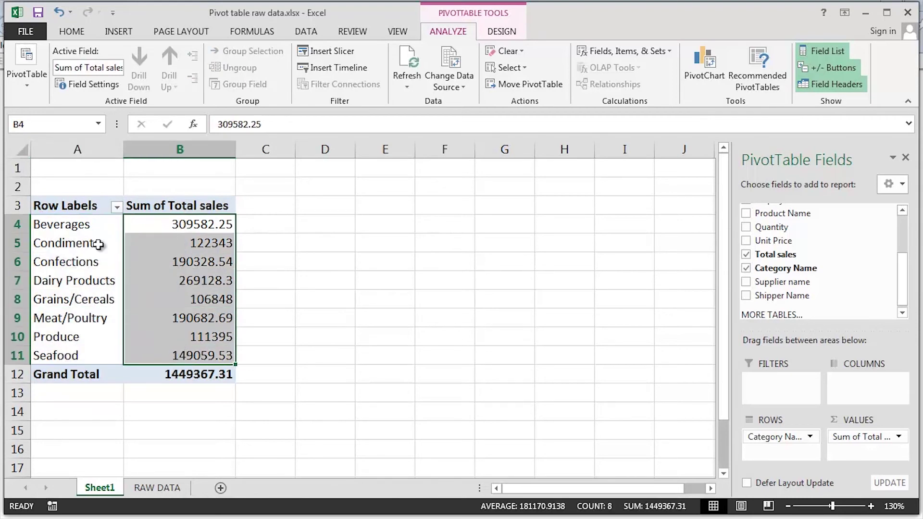
{"action": "left_click", "coordinate": [89, 225]}
{"action": "left_click_drag", "start_coordinate": [89, 224], "coordinate": [179, 355]}
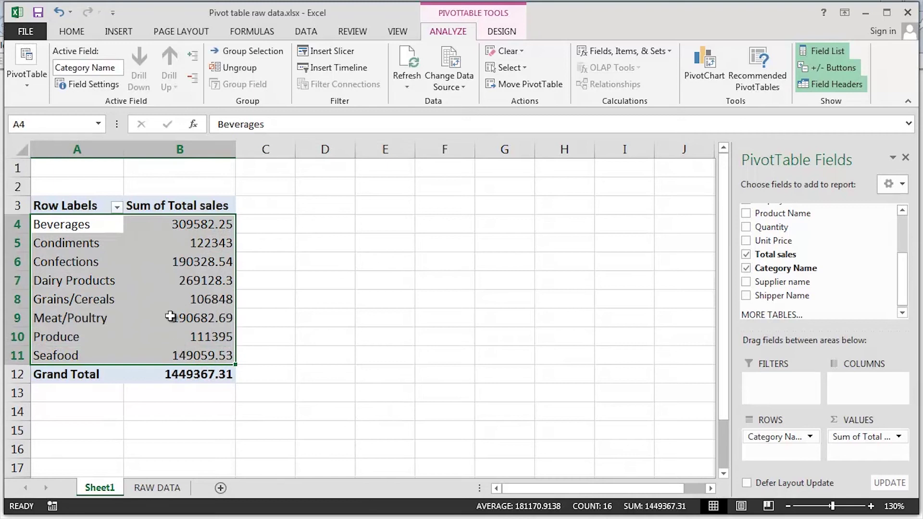
{"action": "left_click", "coordinate": [106, 223]}
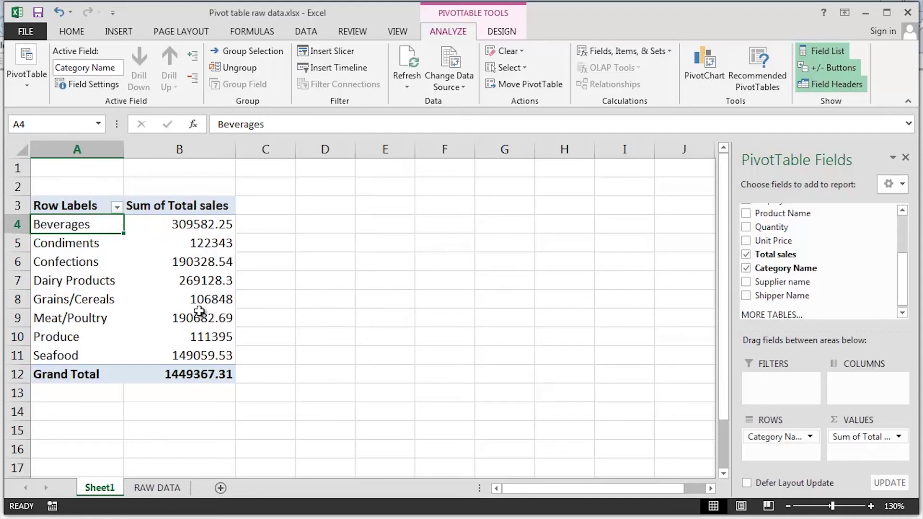
Format the Sum of Total sales values as Number with 2 decimal places and a thousands separator.
{"action": "right_click", "coordinate": [182, 226]}
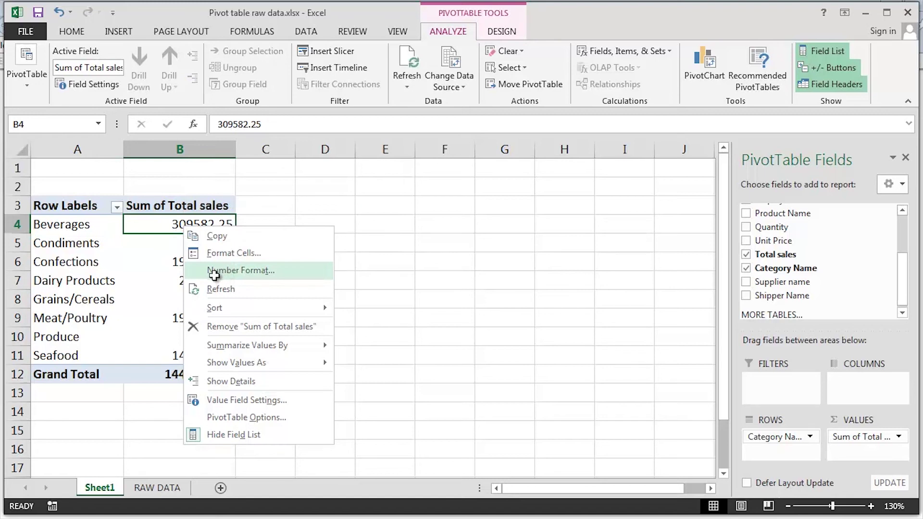
{"action": "left_click", "coordinate": [215, 272]}
{"action": "left_click_drag", "start_coordinate": [224, 114], "coordinate": [361, 115]}
{"action": "left_click", "coordinate": [200, 170]}
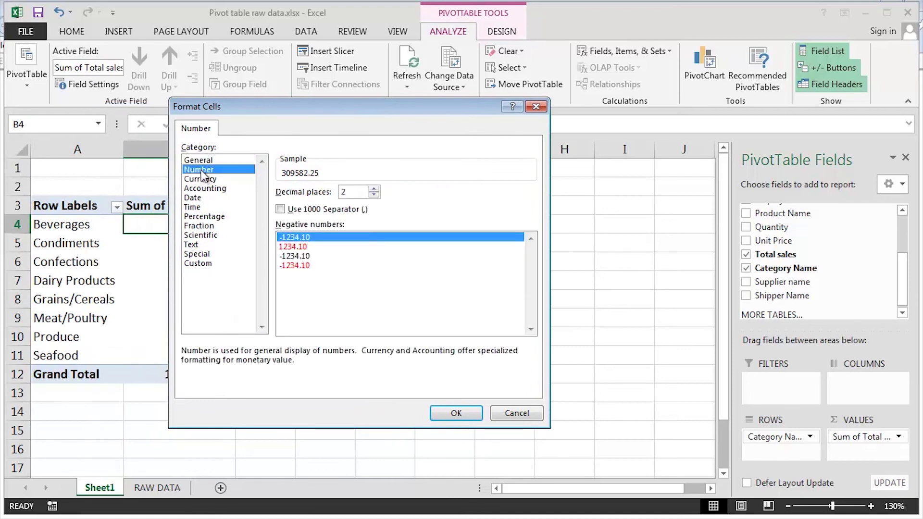
{"action": "left_click", "coordinate": [280, 209]}
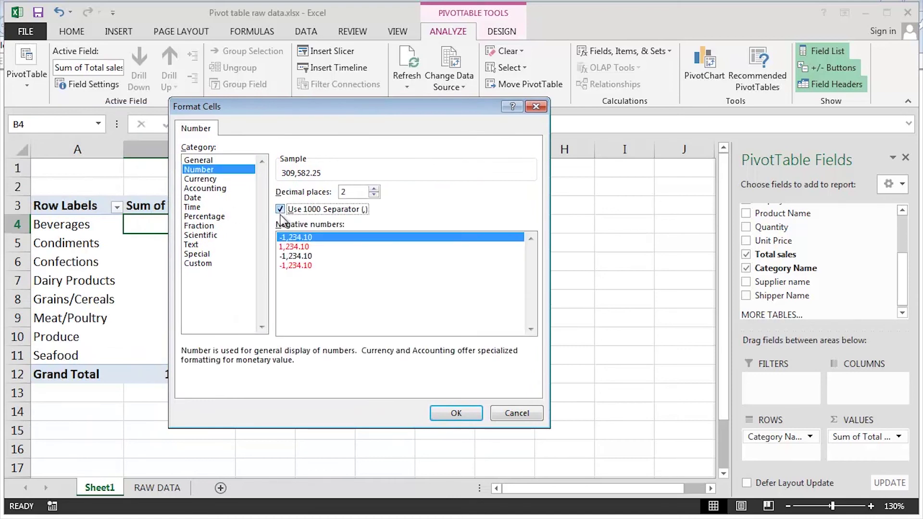
{"action": "left_click", "coordinate": [457, 415]}
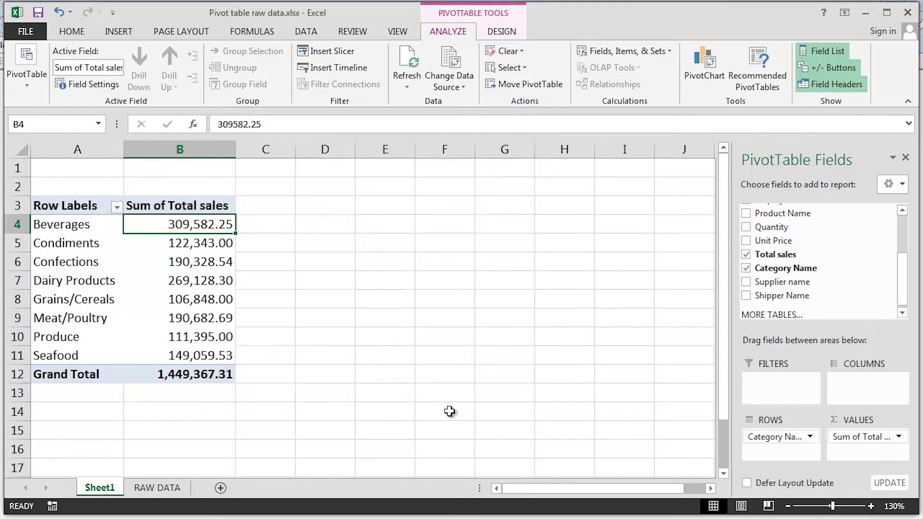